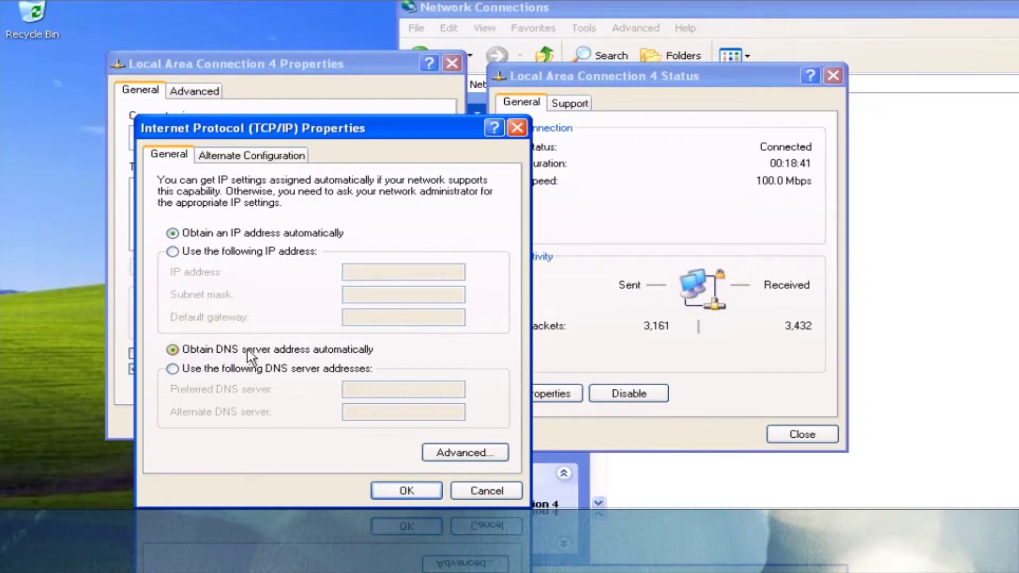
# Confirm TCP/IP obtains both the IP address and DNS server address automatically
pyautogui.click(407, 491)
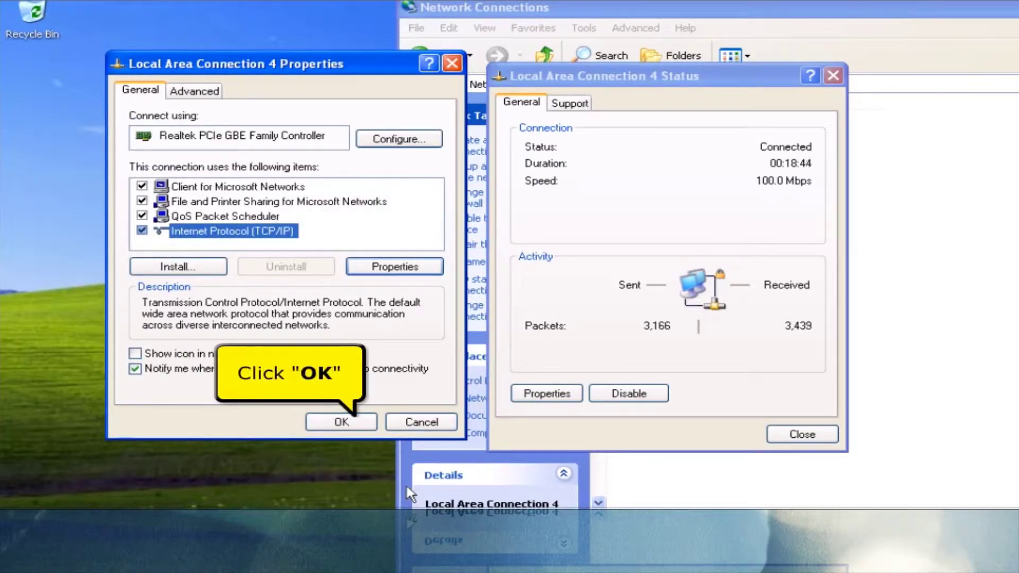
# Check the connection details show default gateway 192.168.1.1, then close the details and status dialogs
pyautogui.click(350, 424)
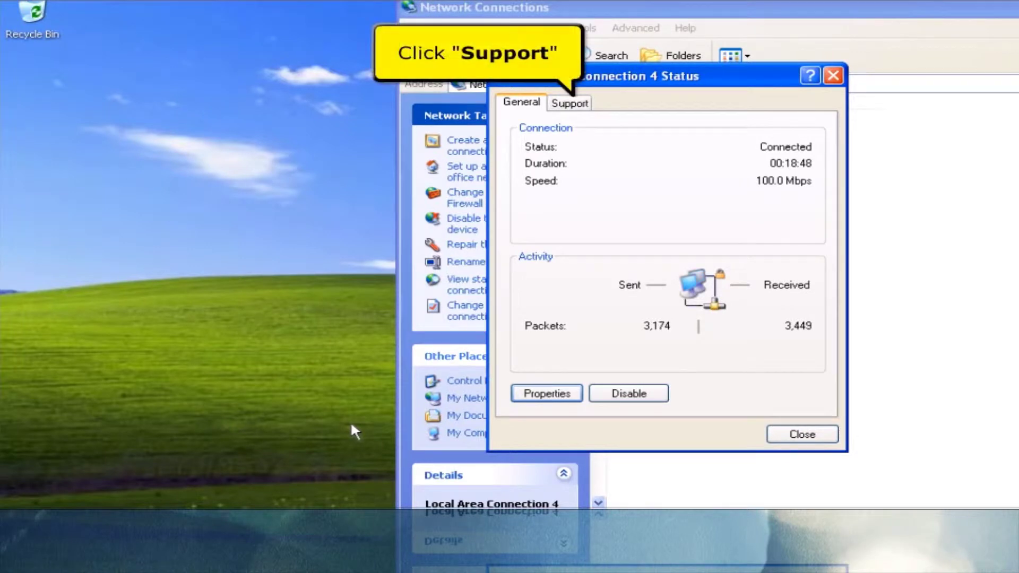
pyautogui.click(560, 106)
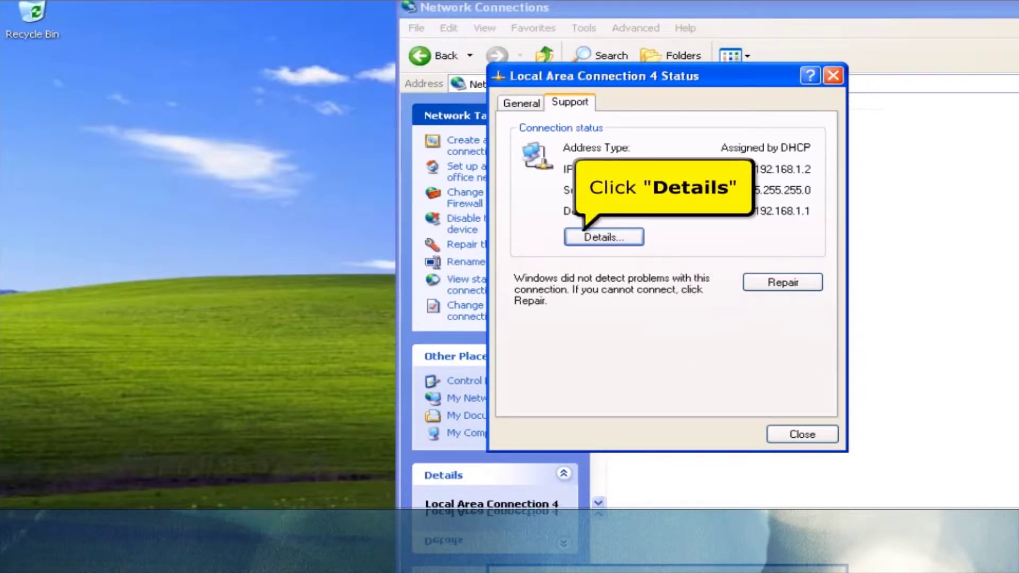
pyautogui.click(591, 239)
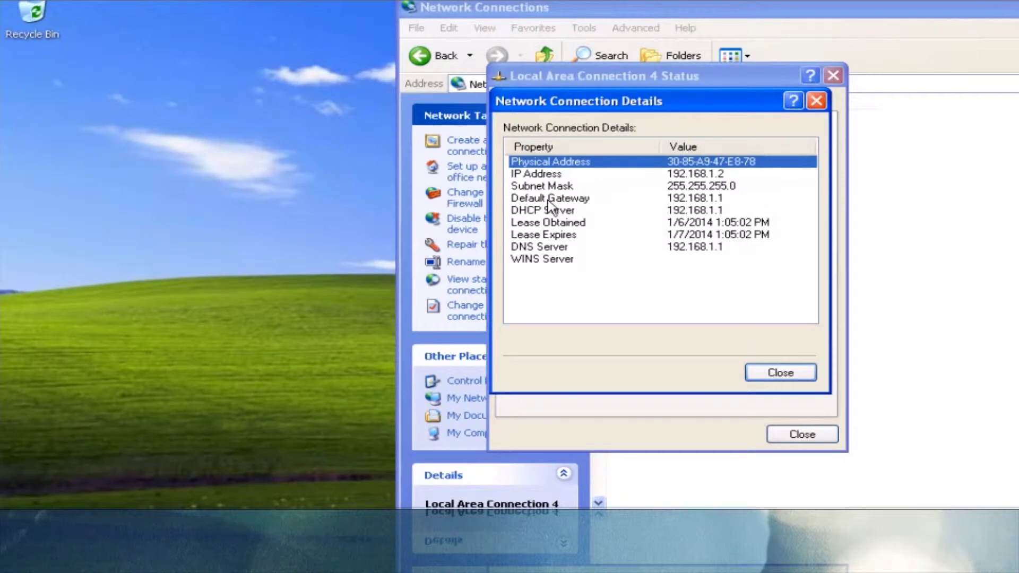
pyautogui.click(548, 199)
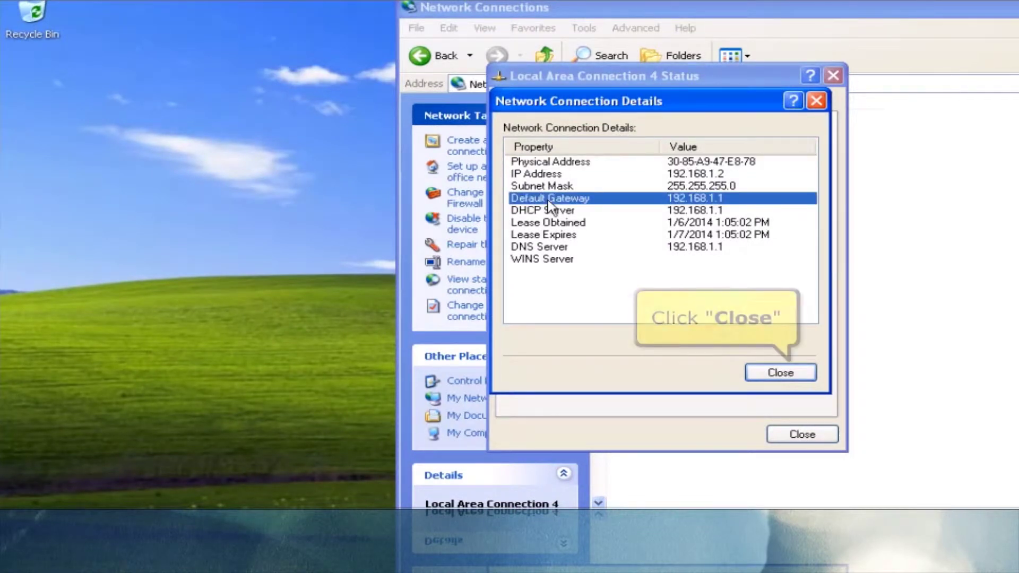
pyautogui.click(760, 371)
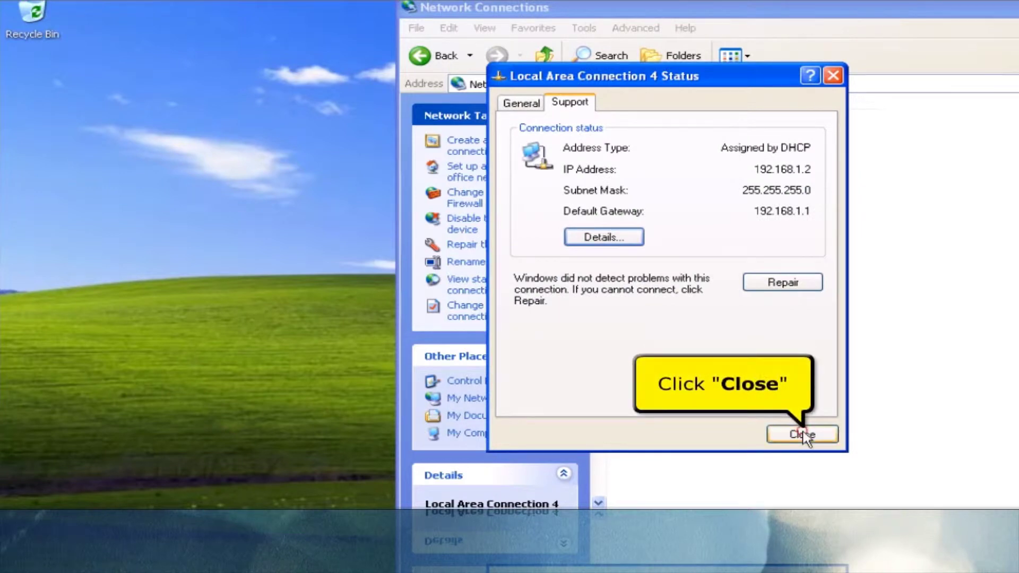
pyautogui.click(802, 435)
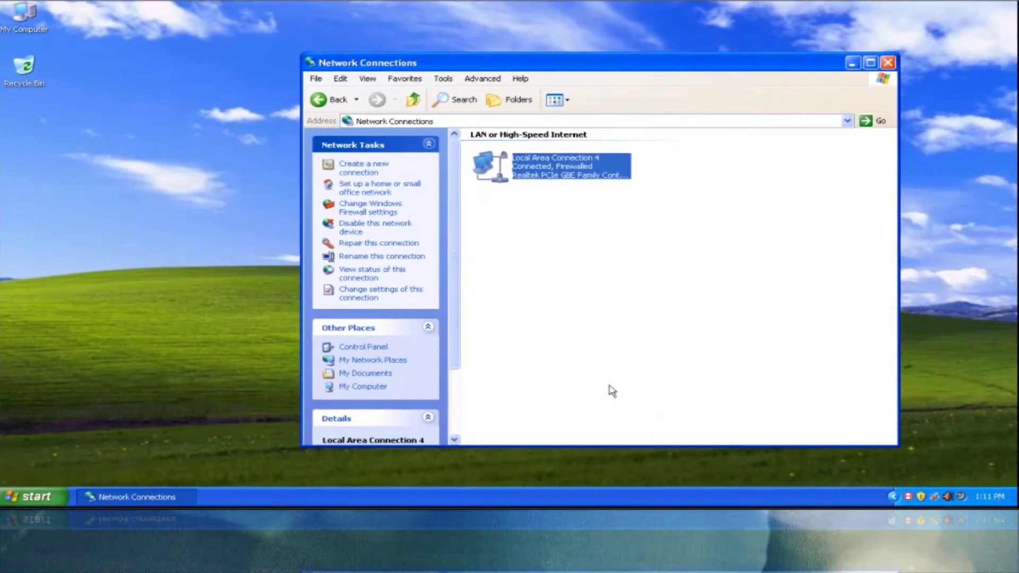
# Close the Network Connections window and start Mozilla Firefox from the Start menu
pyautogui.click(889, 64)
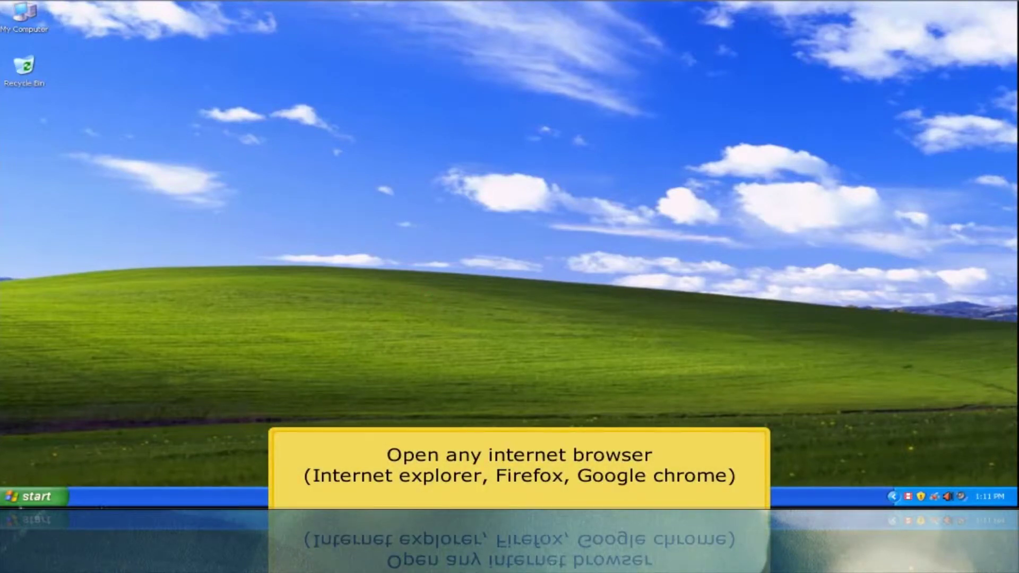
pyautogui.click(34, 496)
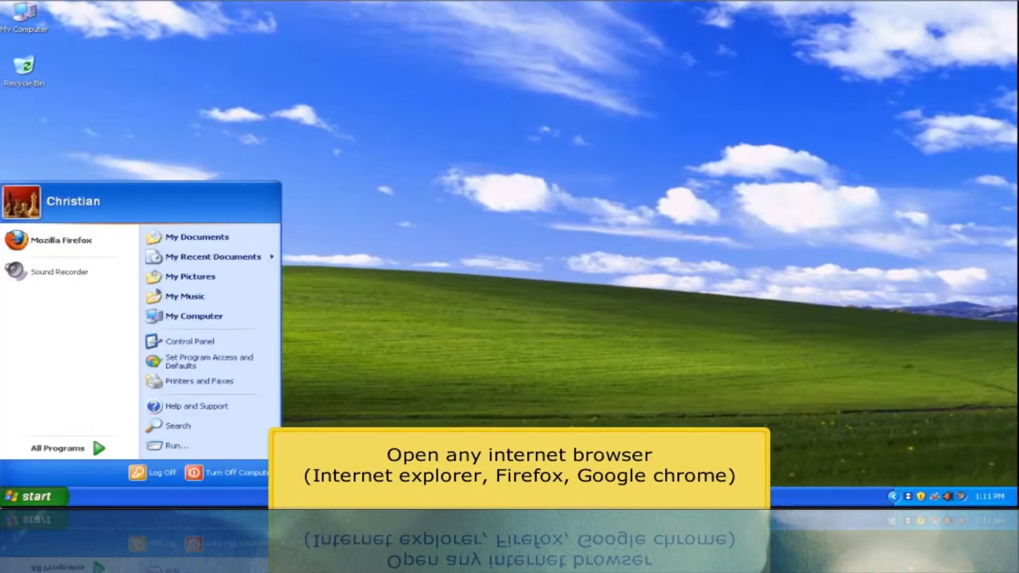
pyautogui.click(59, 244)
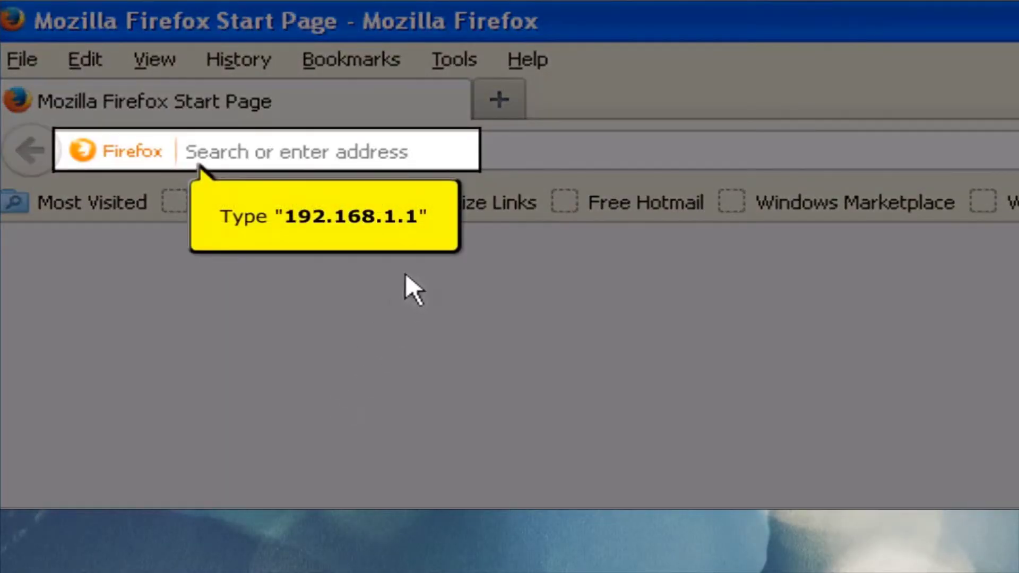
# Browse to 192.168.1.1 and log in to the router with the admin user name and password
pyautogui.write('192.168')
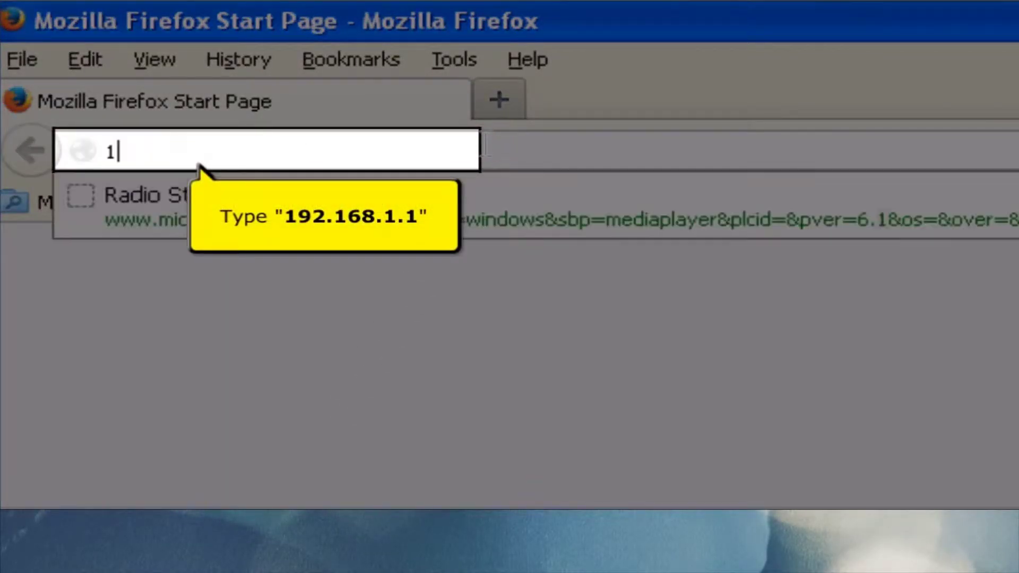
pyautogui.write('.1.1')
pyautogui.press('Return')
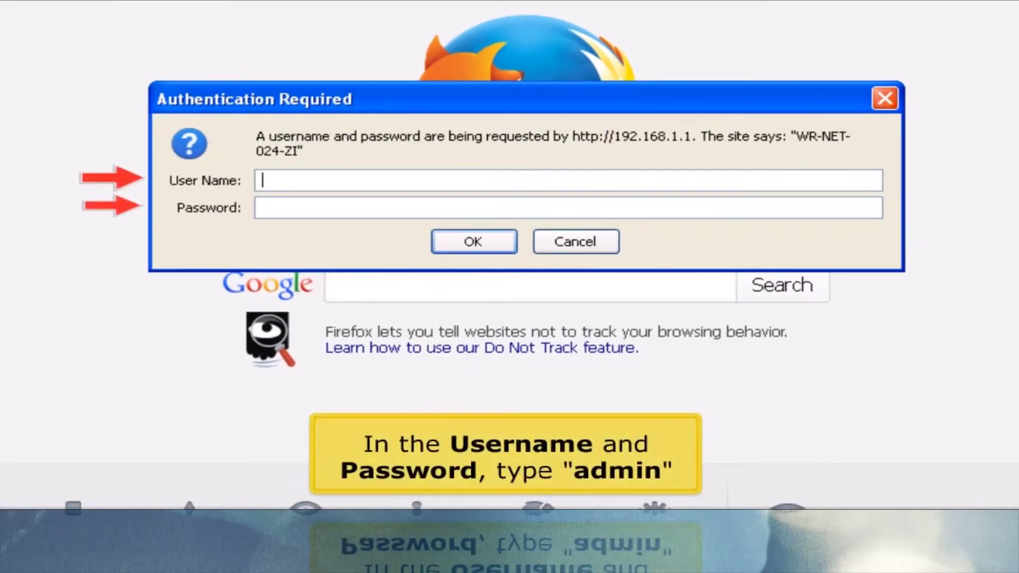
pyautogui.press('Tab')
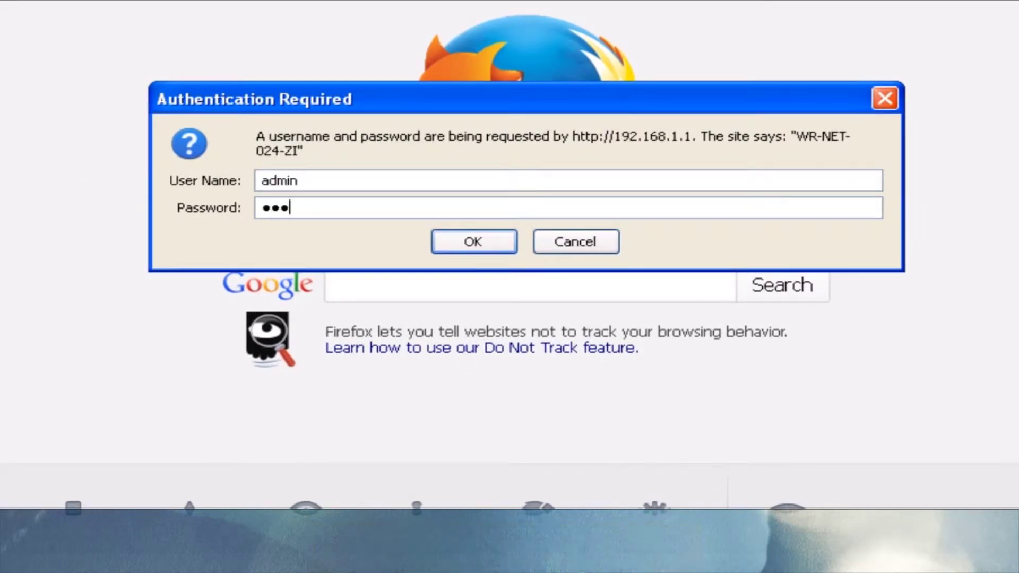
pyautogui.press('Return')
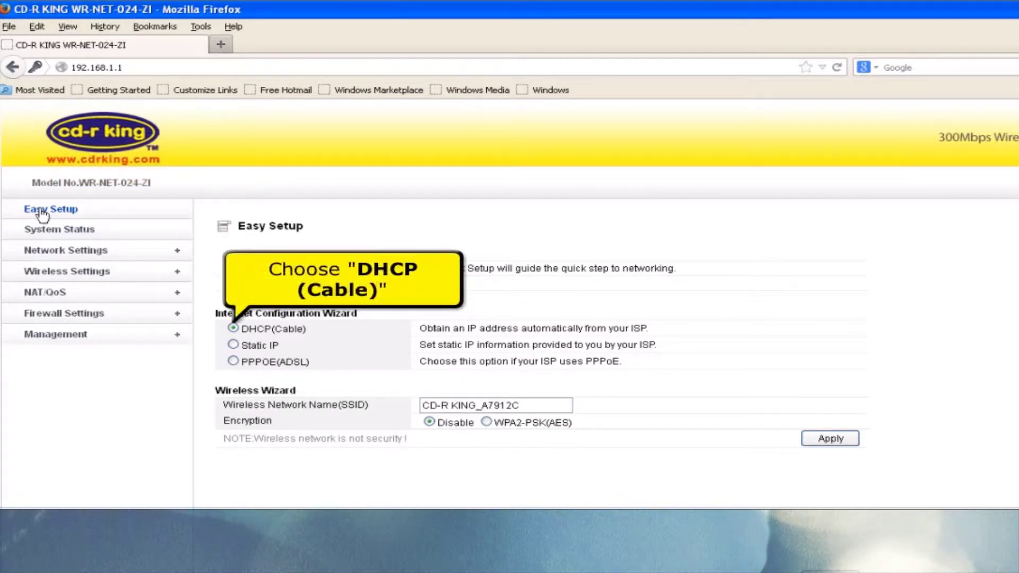
# Apply the DHCP(Cable) Easy Setup, log back in as admin, and open Wireless Settings
pyautogui.click(812, 440)
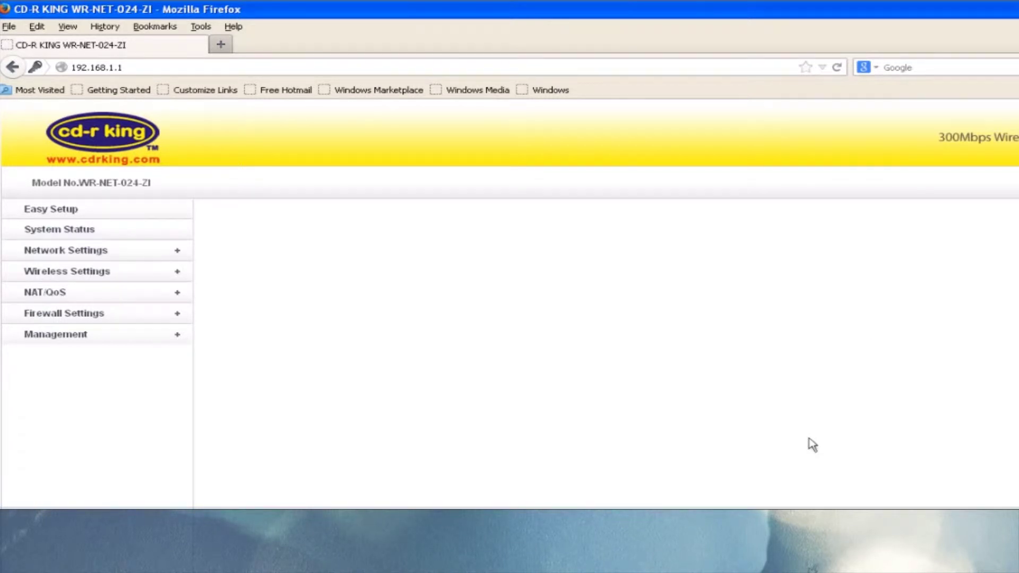
pyautogui.press('Tab')
pyautogui.press('Return')
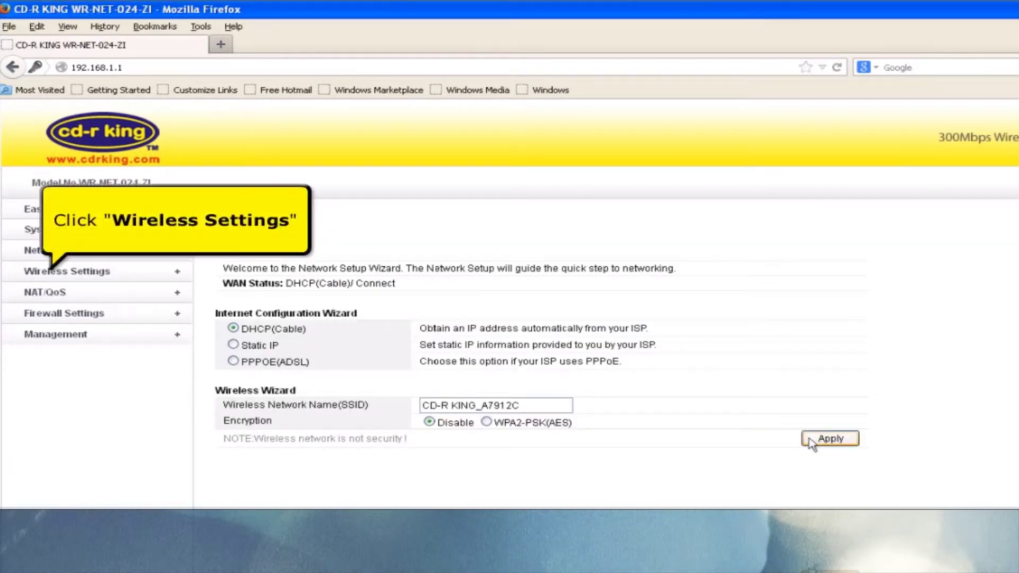
pyautogui.click(73, 273)
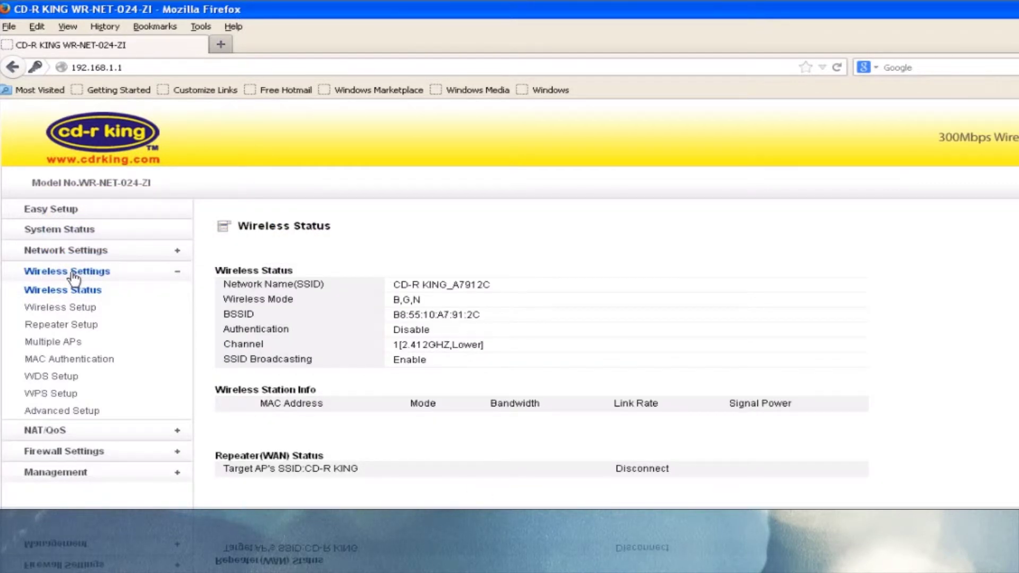
# On the Wireless Setup page, replace the SSID with 'cd-r king'
pyautogui.click(65, 311)
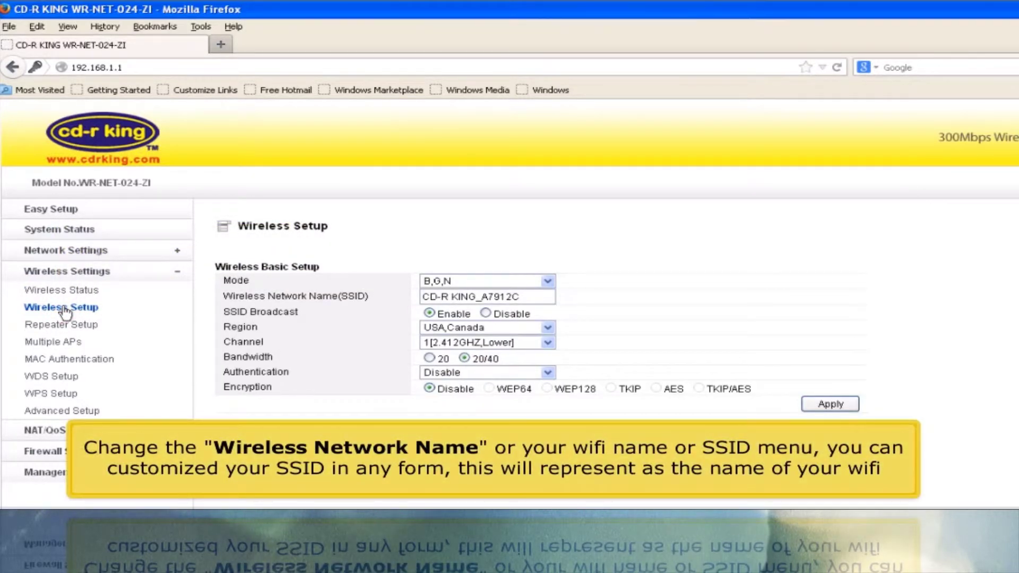
pyautogui.moveTo(524, 296); pyautogui.dragTo(416, 309)
pyautogui.write('cd-r king')
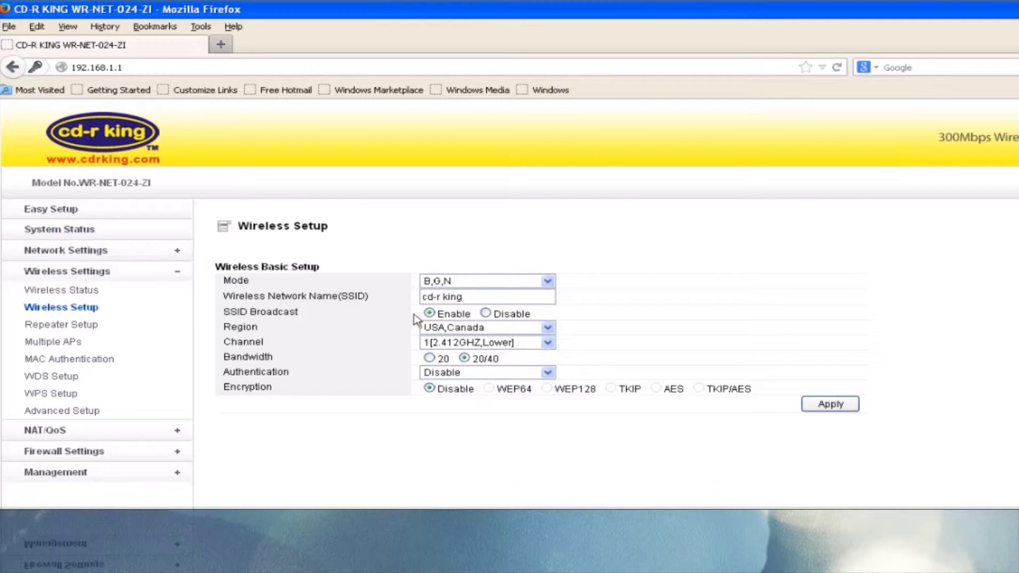
pyautogui.click(450, 372)
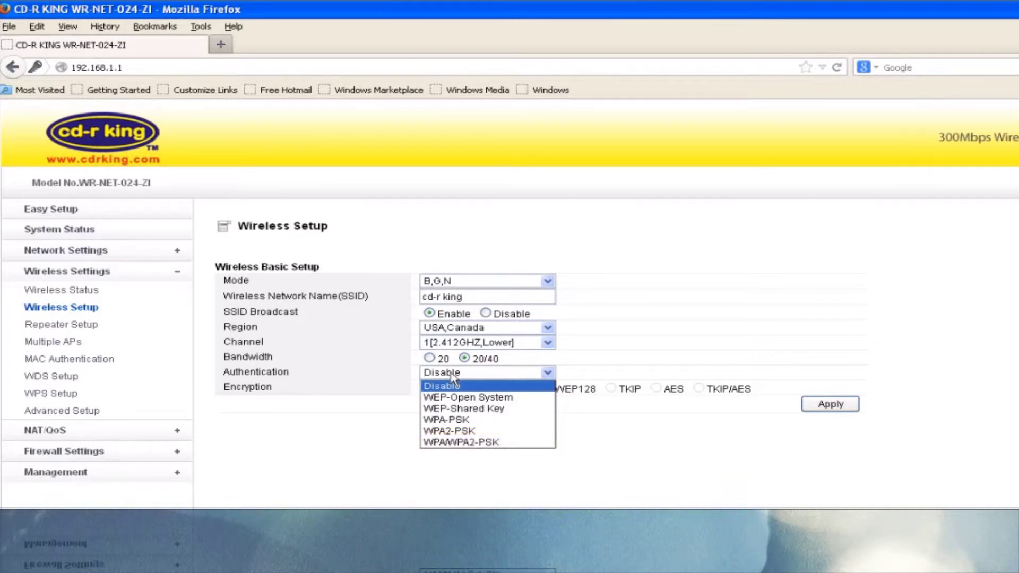
# Choose WPA-PSK authentication with TKIP, enter the encryption key, and apply the settings
pyautogui.click(429, 419)
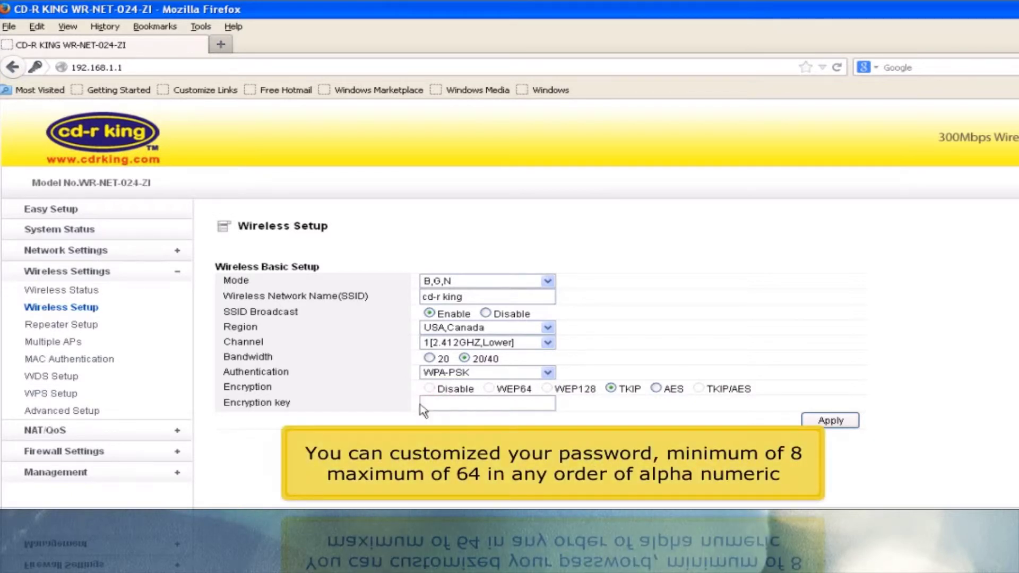
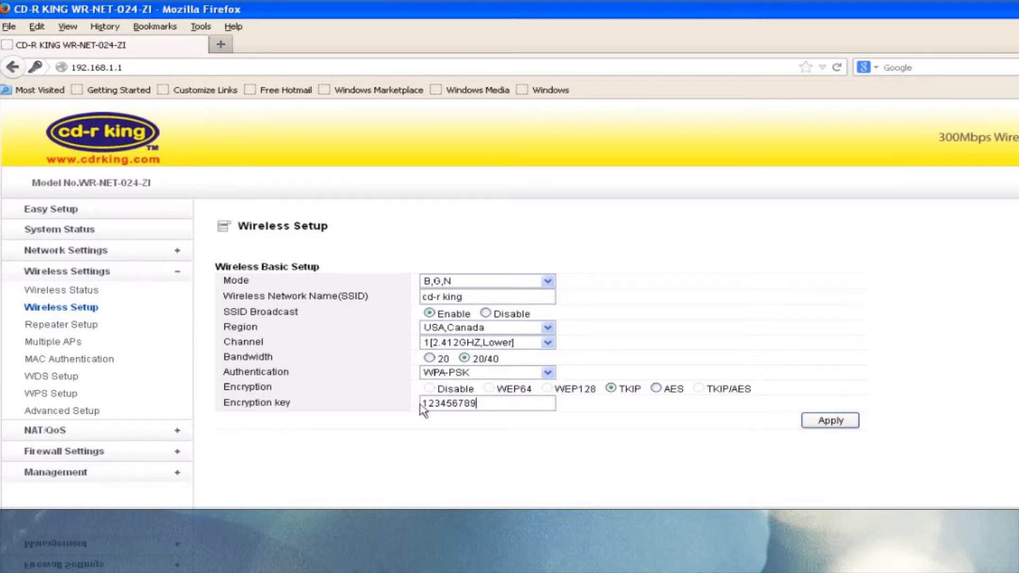
pyautogui.click(831, 422)
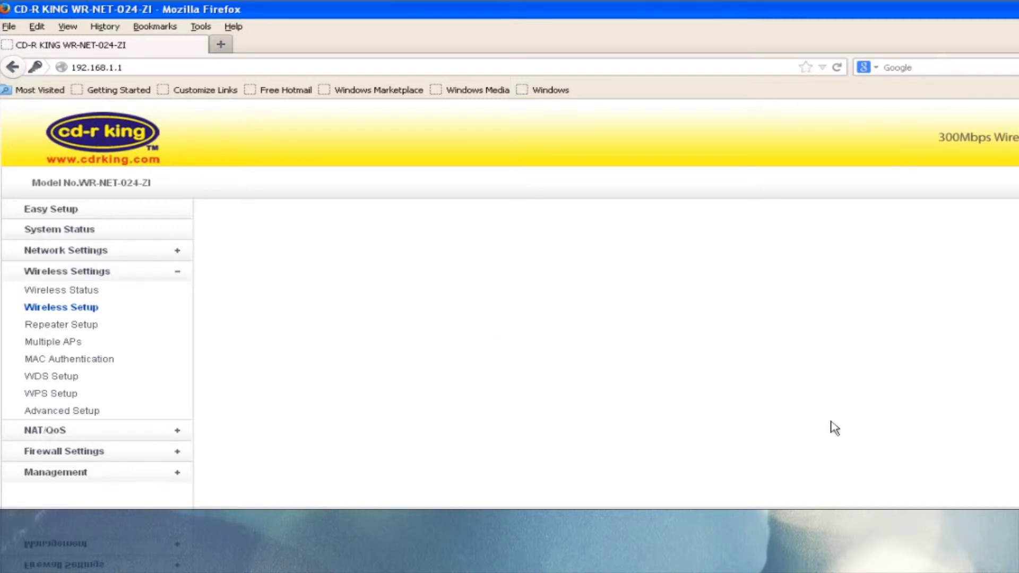
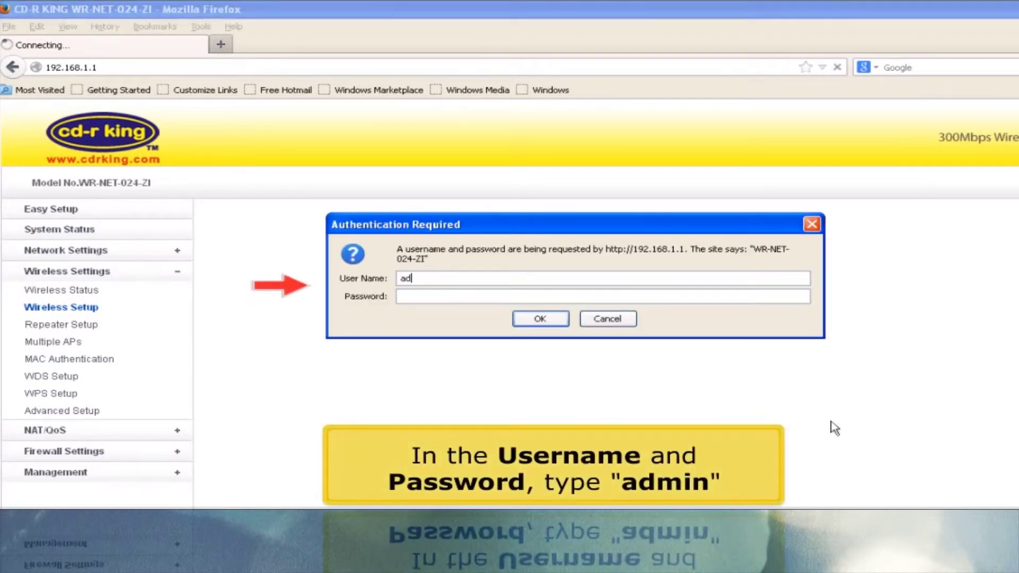
# Log back in with the admin user name and password and open the System Status page
pyautogui.press('Tab')
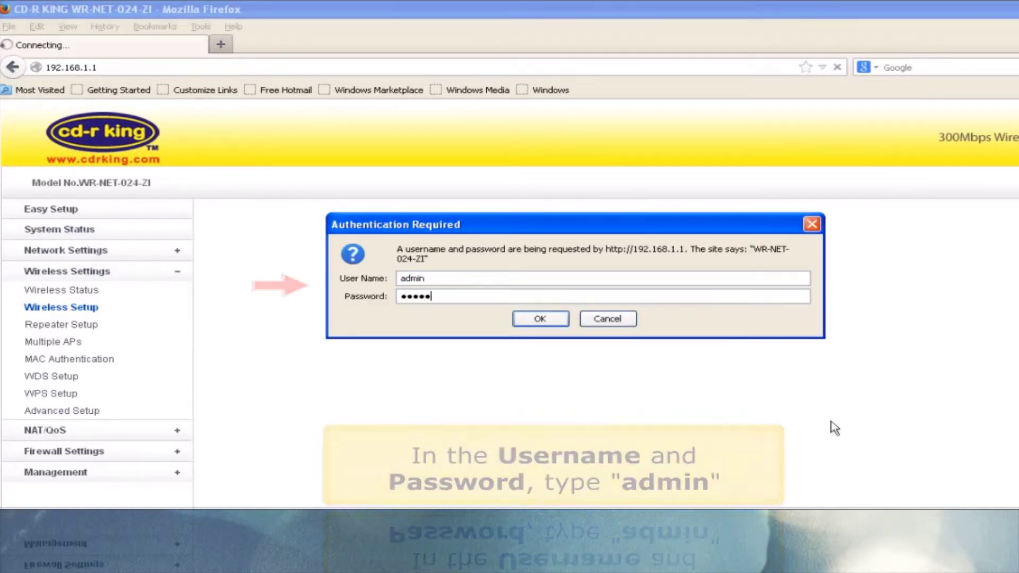
pyautogui.press('Return')
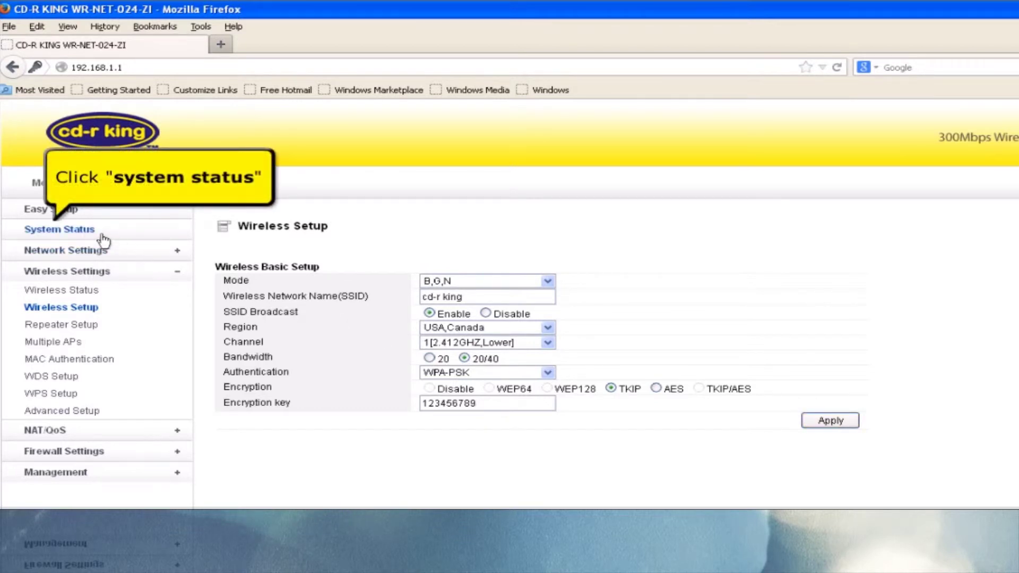
pyautogui.click(78, 230)
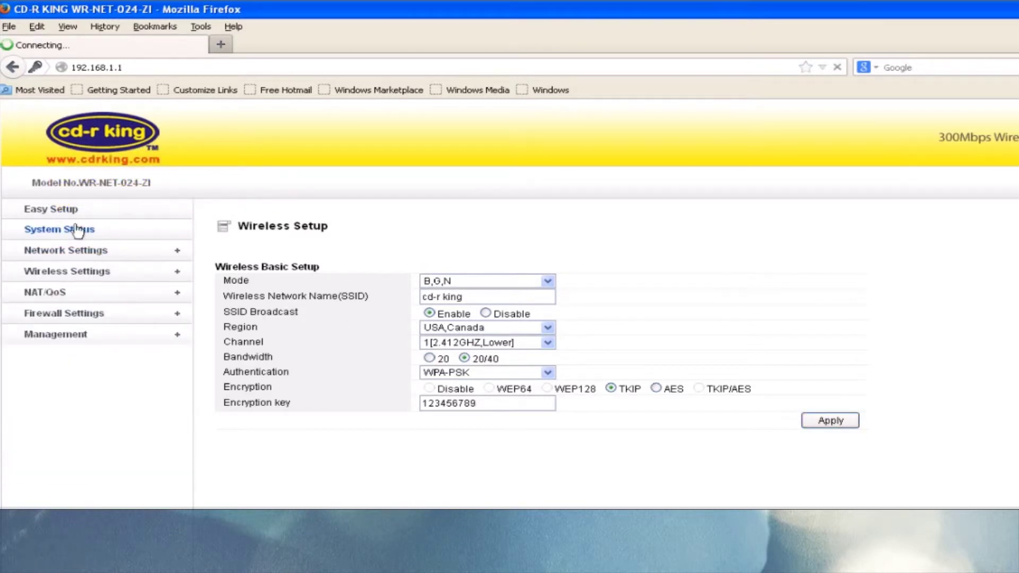